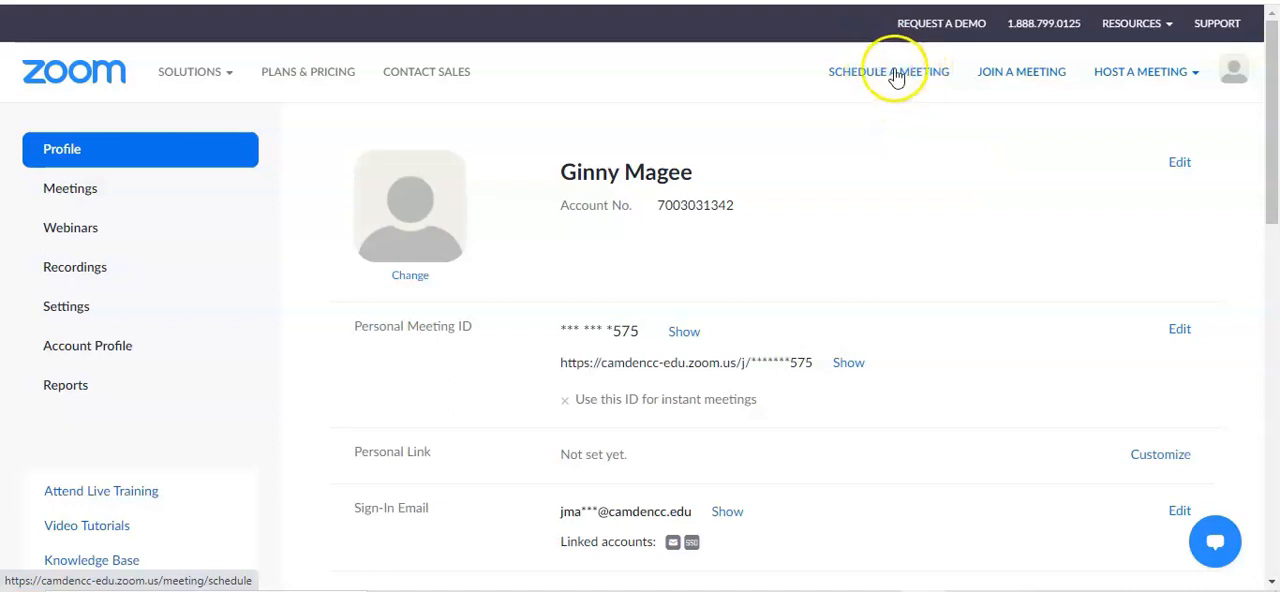
# Start scheduling a new meeting and set its topic to "Office Hours"
pyautogui.click(884, 78)
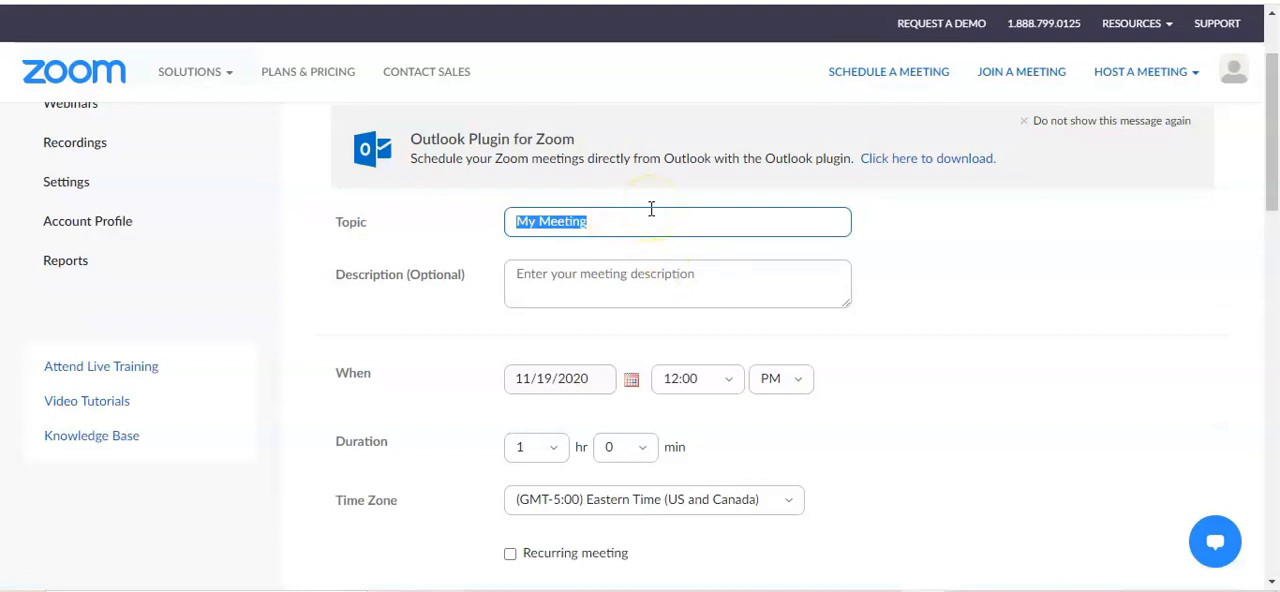
pyautogui.write('Offic')
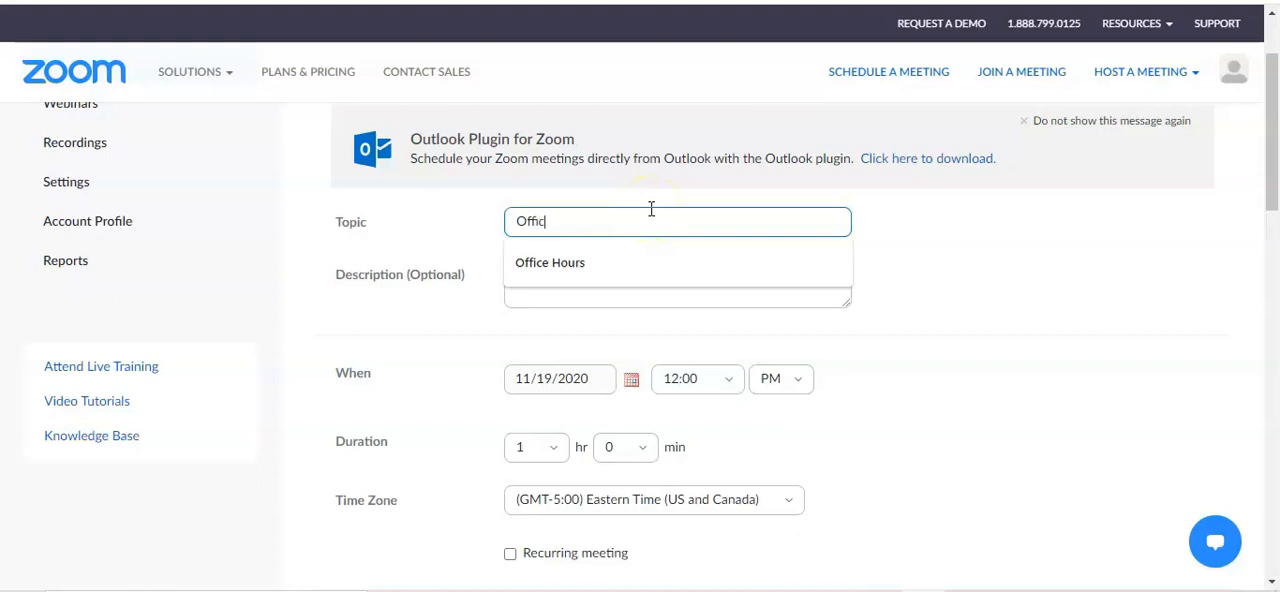
pyautogui.write('e Hours')
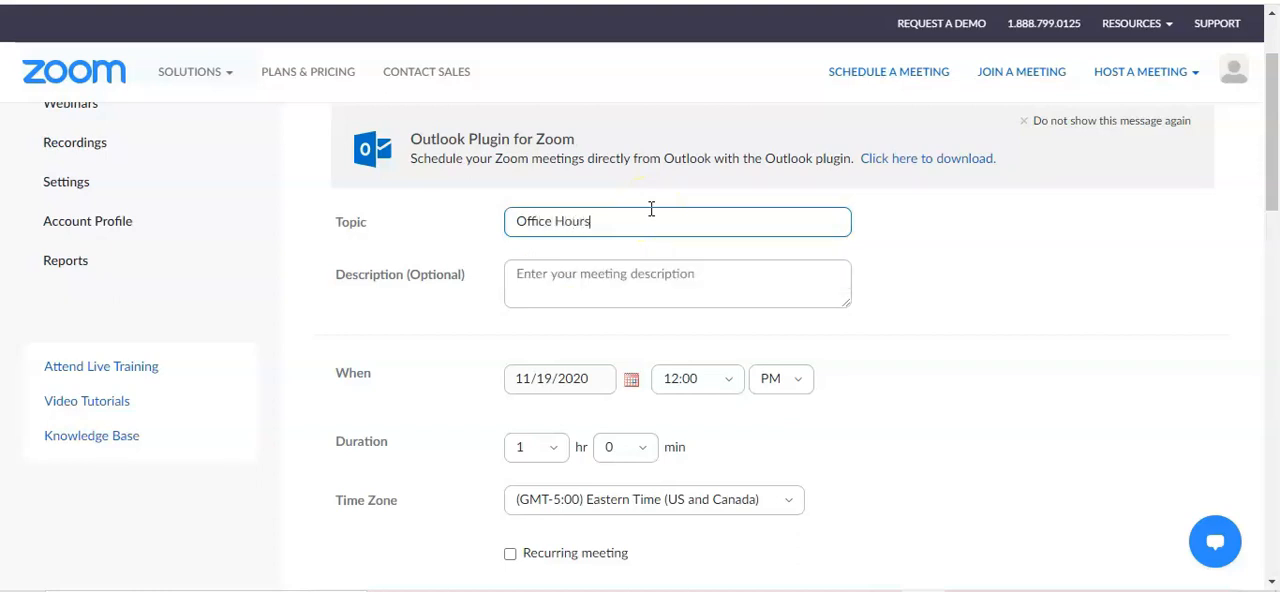
# Add the meeting description "Please attend office hours and ask any questions you may have about the upcoming project."
pyautogui.scroll(-1, 600, 200)
pyautogui.click(541, 153)
pyautogui.click(523, 153)
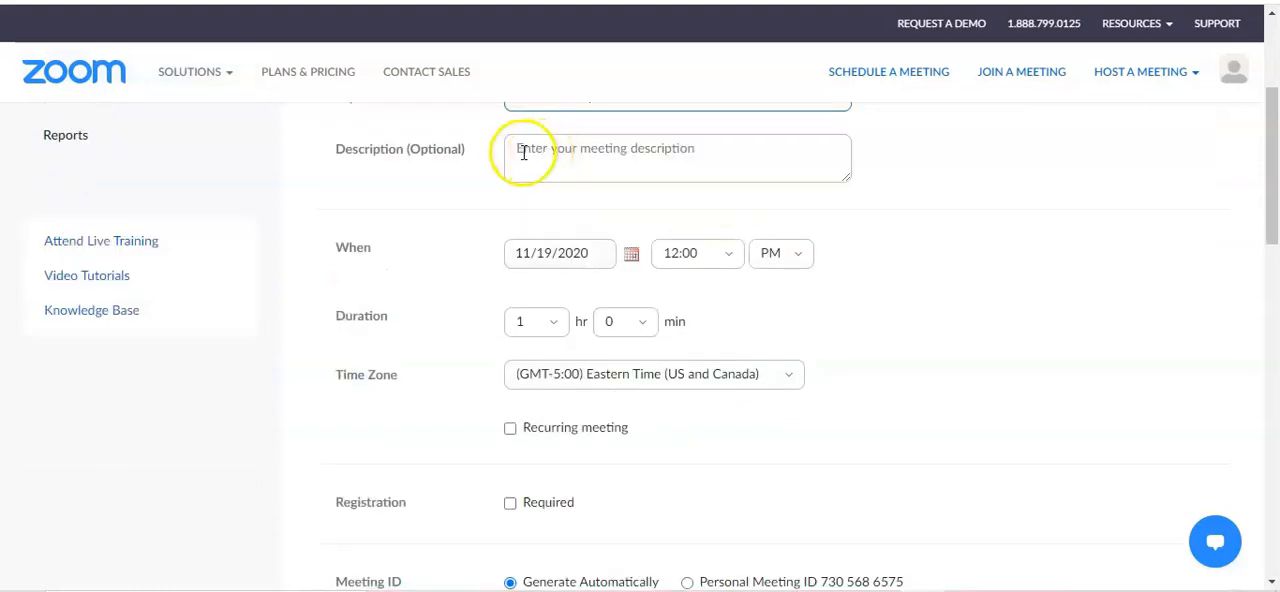
pyautogui.write('Please attend office hours and ask any questions you may have about the upcoming project.')
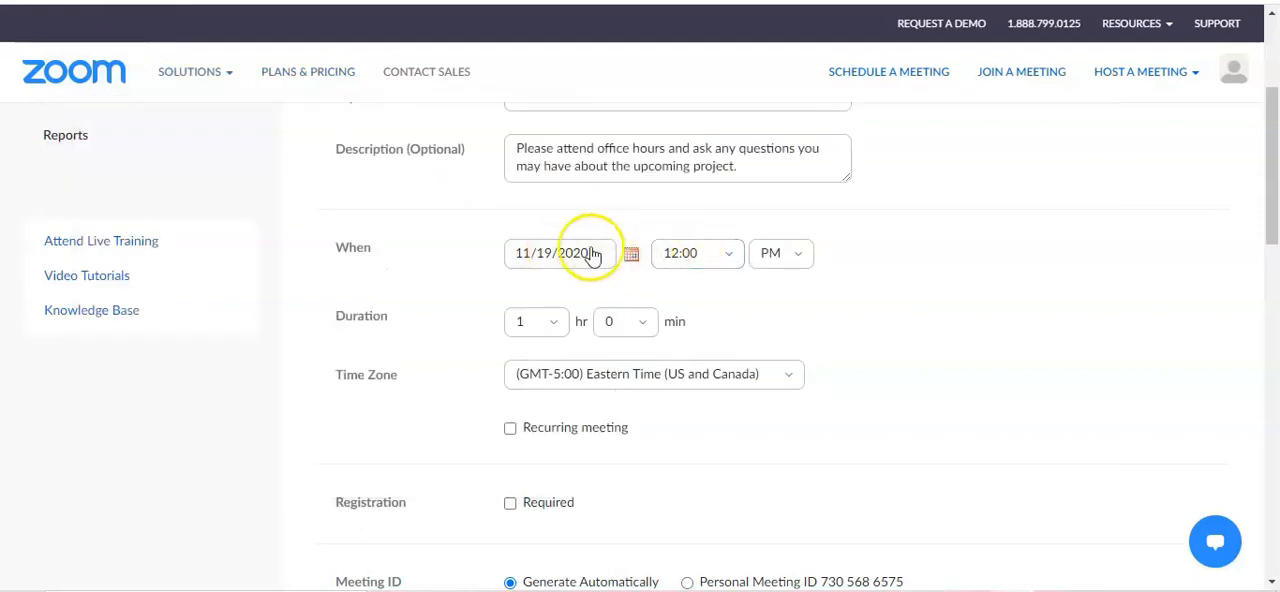
# Set the meeting's start time to 12:00
pyautogui.click(736, 266)
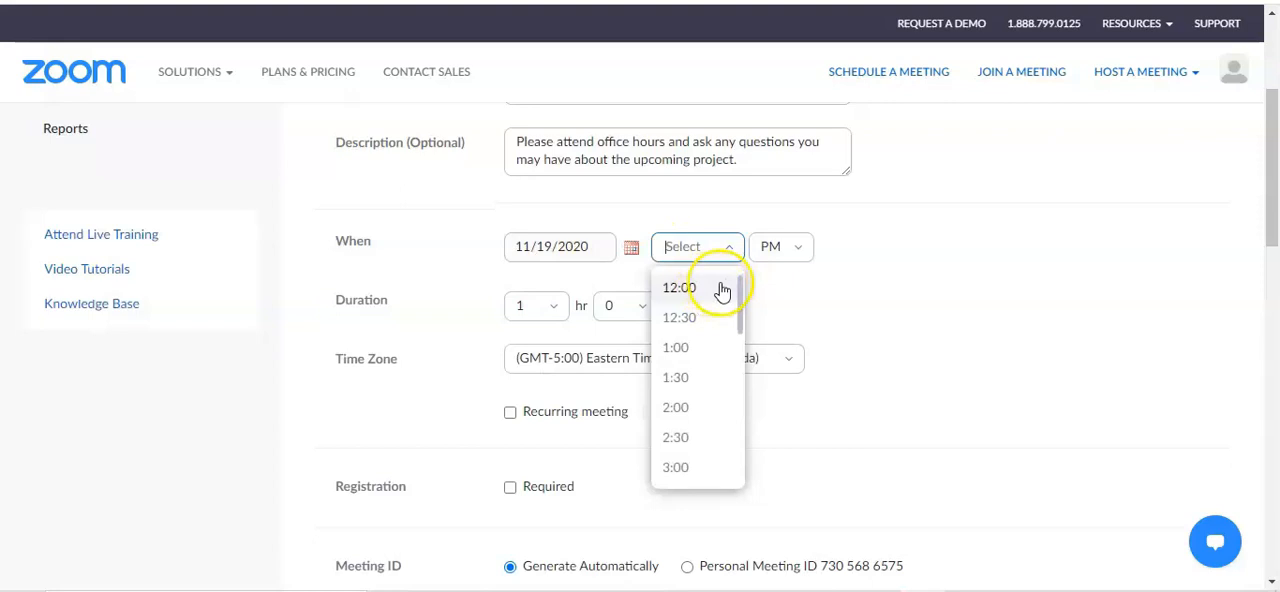
pyautogui.moveTo(742, 306); pyautogui.dragTo(743, 288)
pyautogui.click(676, 288)
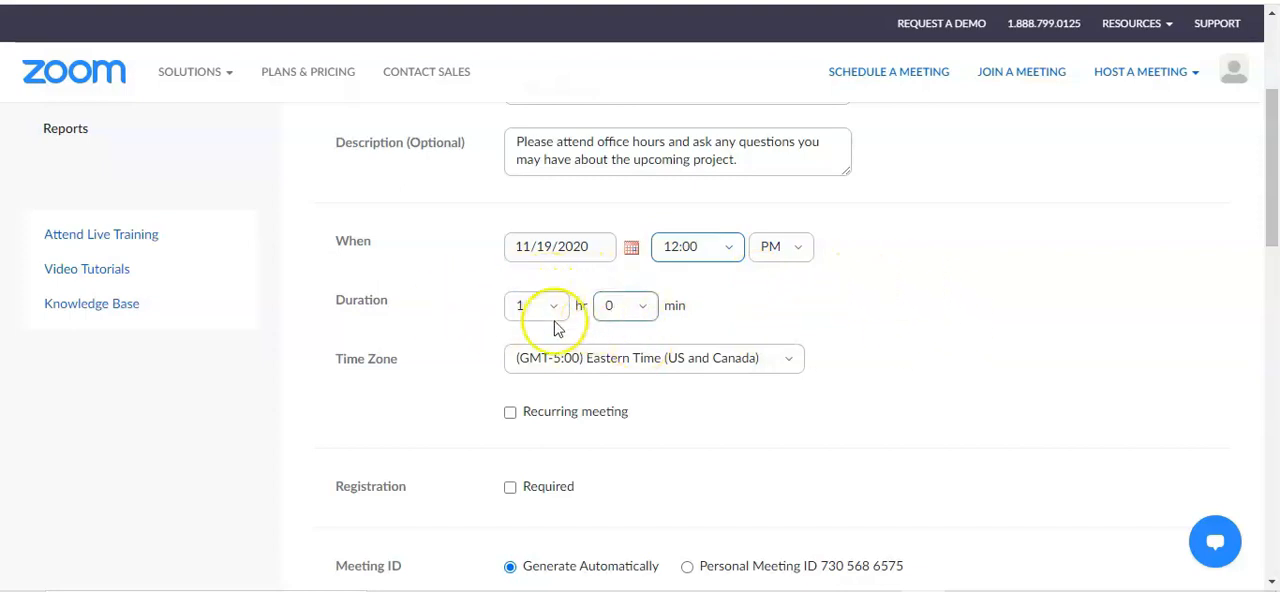
# Make the meeting recurring with a weekly recurrence, repeating every 1 week on Thursday
pyautogui.scroll(-3, 517, 166)
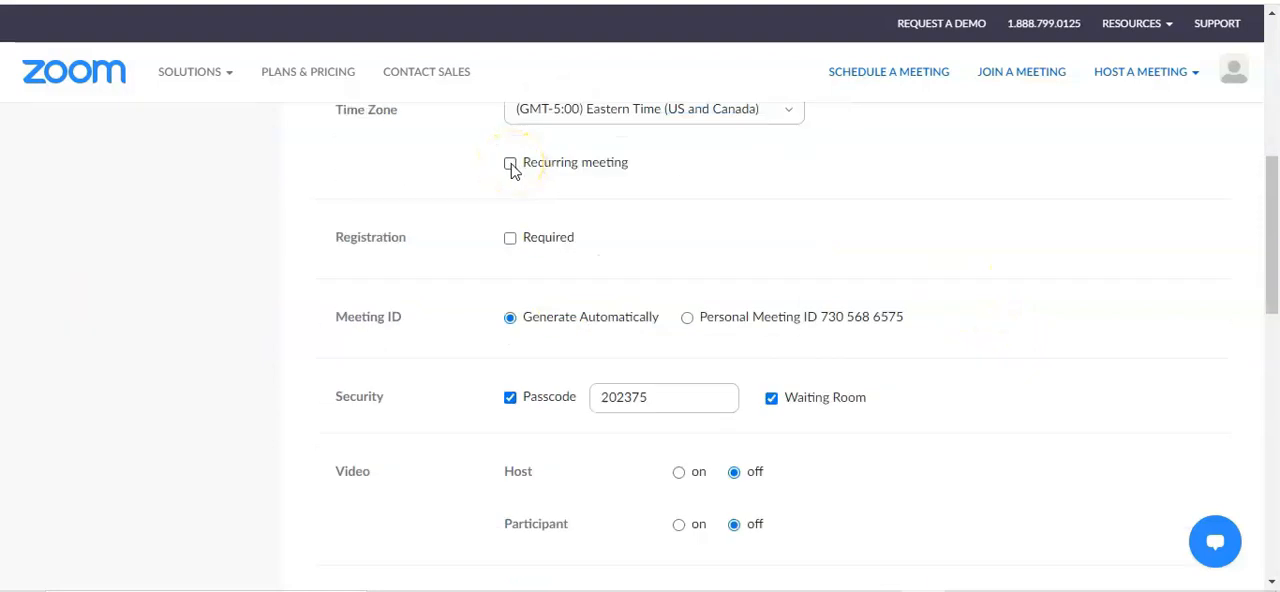
pyautogui.click(510, 164)
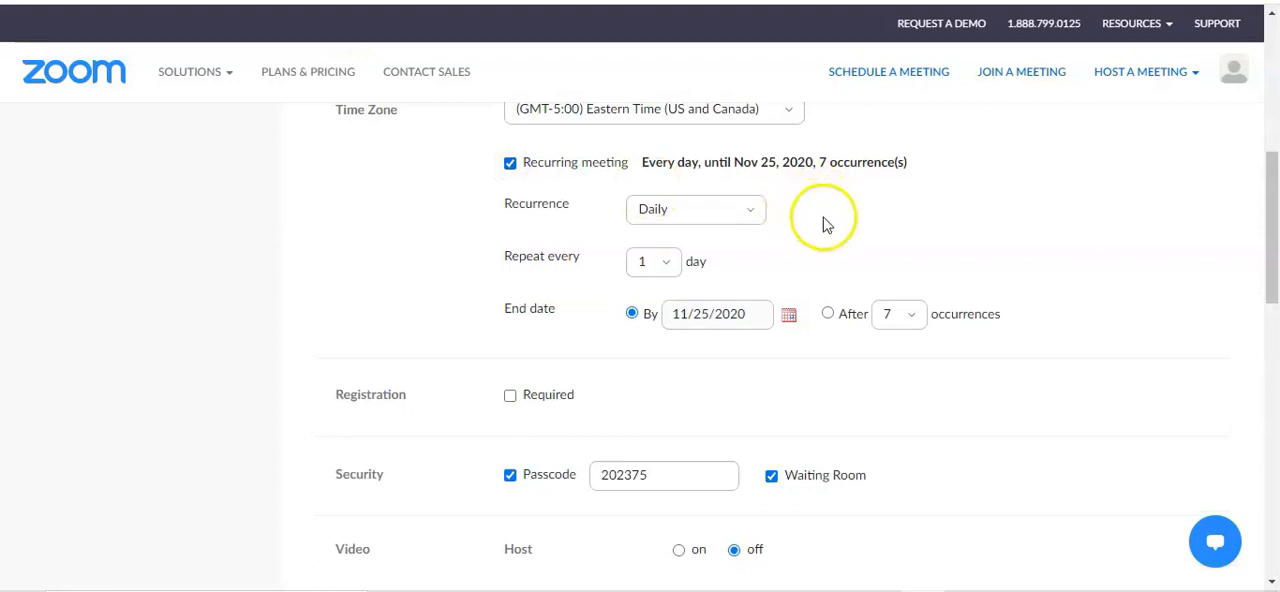
pyautogui.click(740, 211)
pyautogui.click(684, 280)
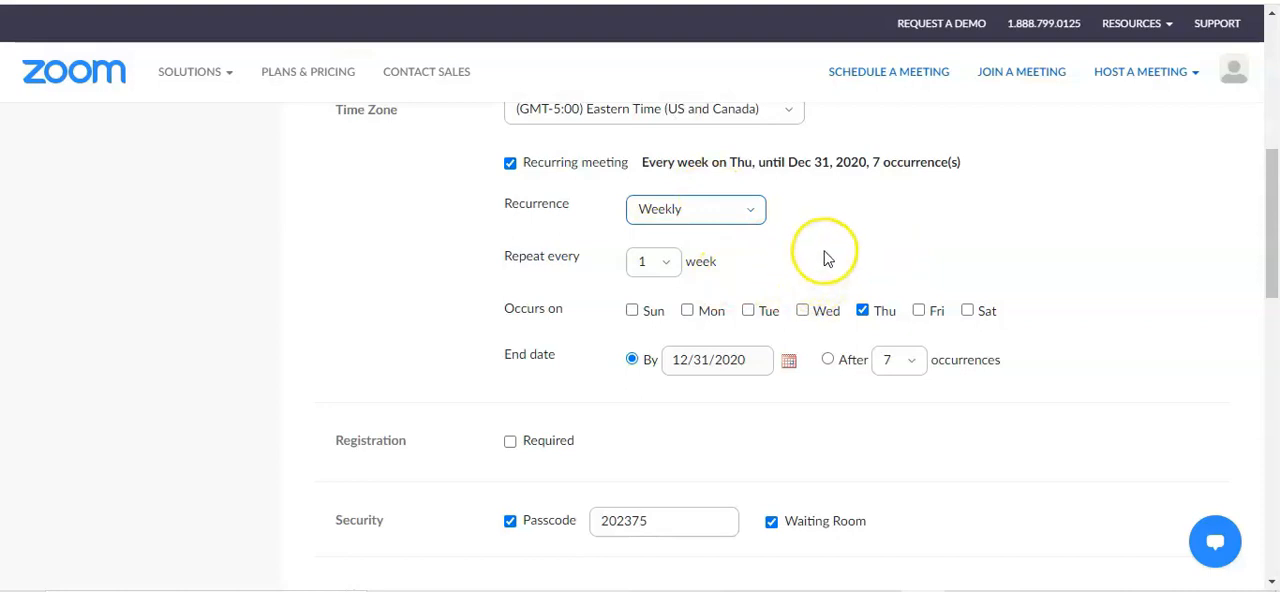
pyautogui.click(657, 268)
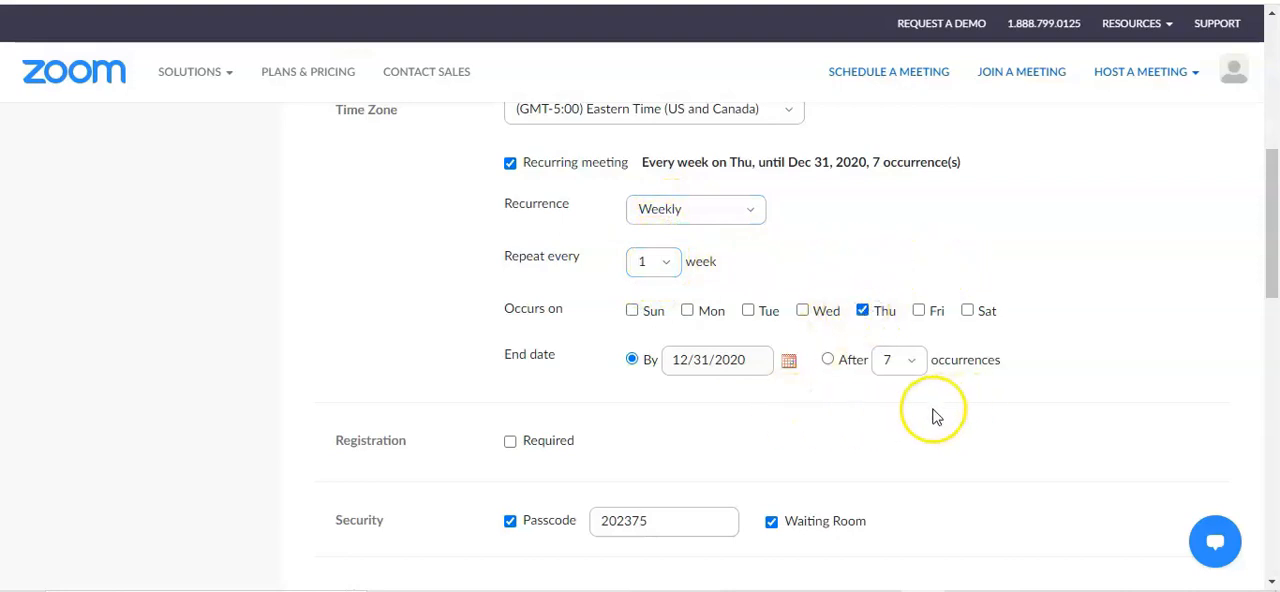
# Require registration for the recurring meeting
pyautogui.scroll(-1, 824, 405)
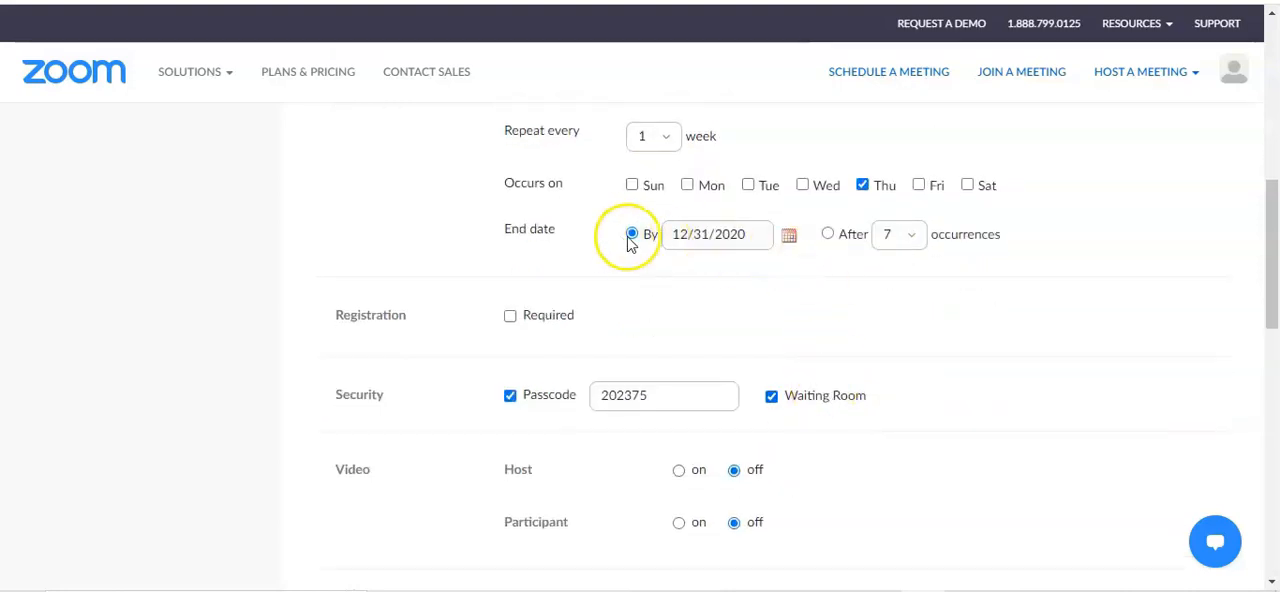
pyautogui.scroll(-1, 829, 277)
pyautogui.click(511, 192)
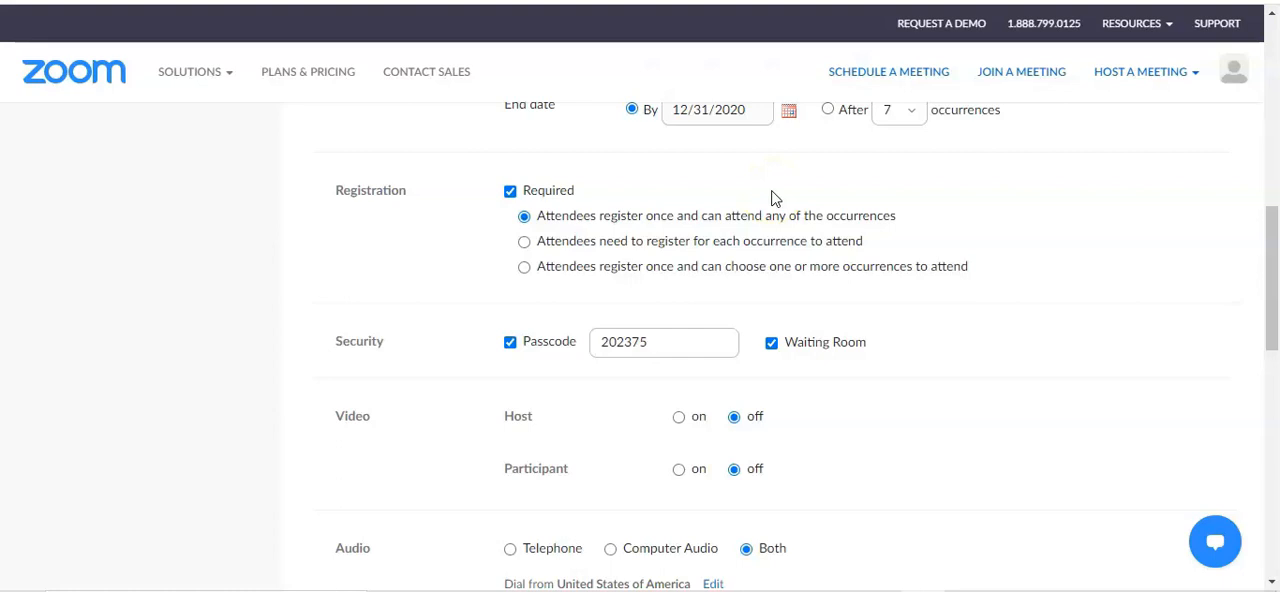
# Review the meeting's passcode, waiting room, host and participant video, and audio settings
pyautogui.scroll(-1, 771, 198)
pyautogui.click(669, 217)
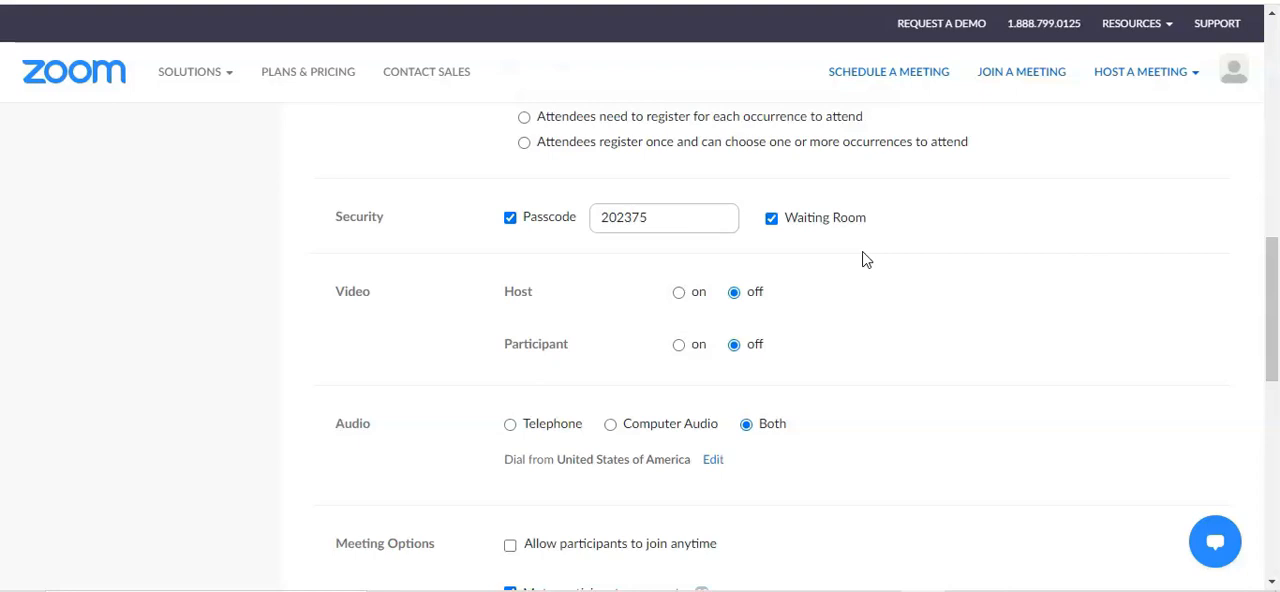
pyautogui.scroll(-1, 880, 263)
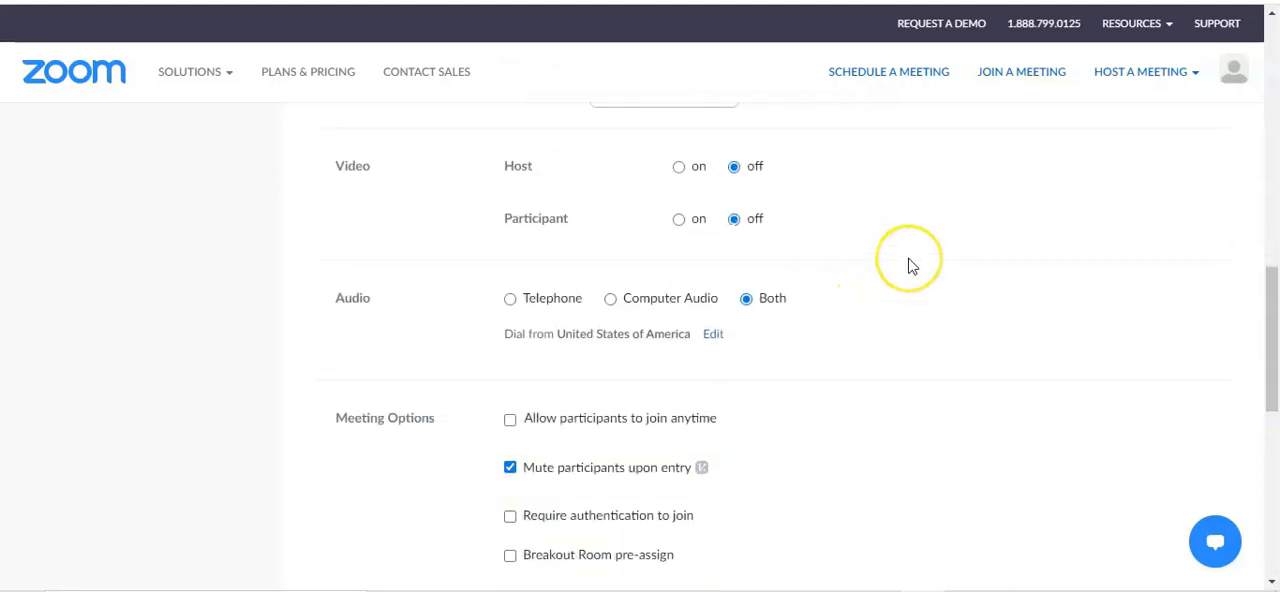
pyautogui.scroll(1, 910, 265)
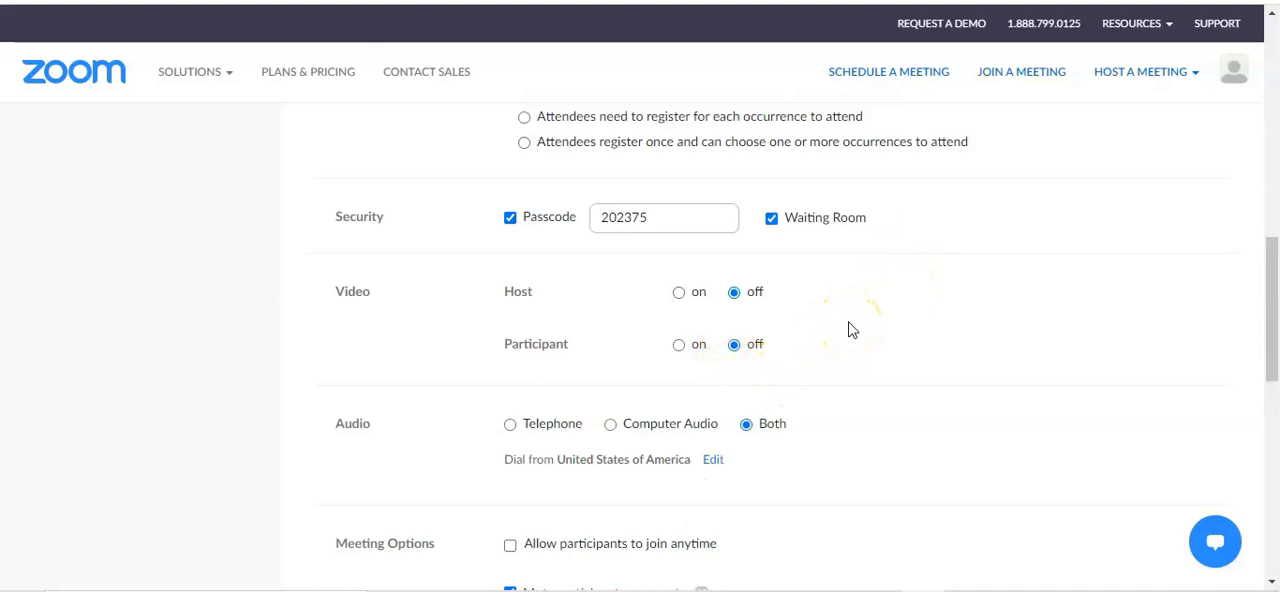
pyautogui.scroll(-1, 848, 330)
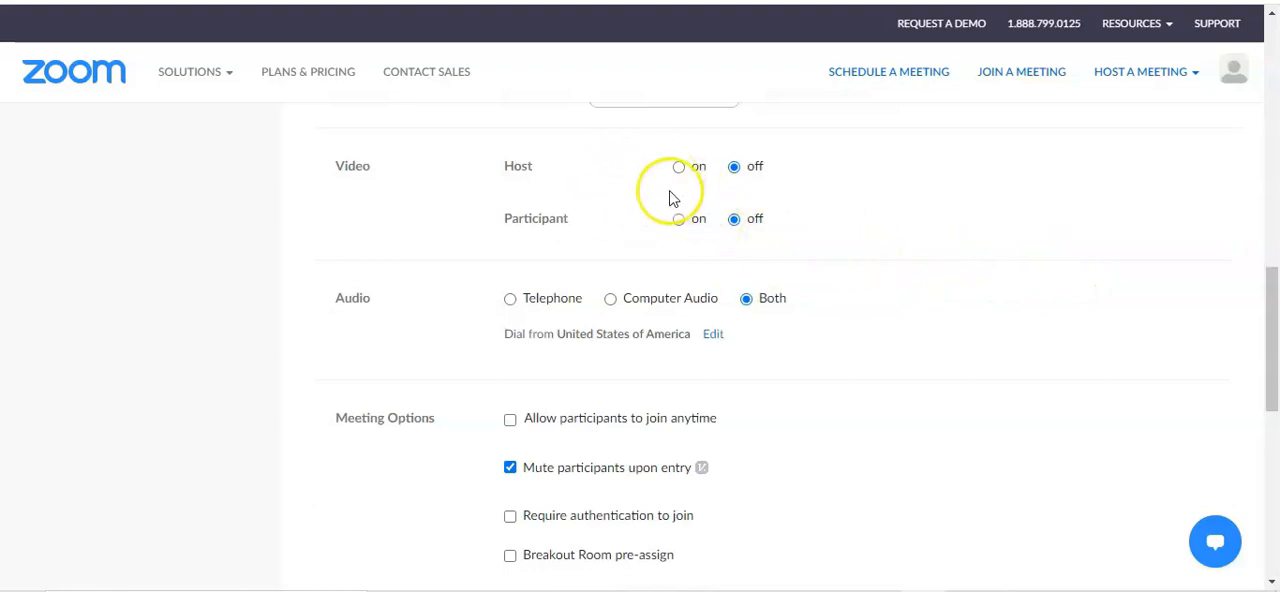
pyautogui.scroll(-1, 930, 230)
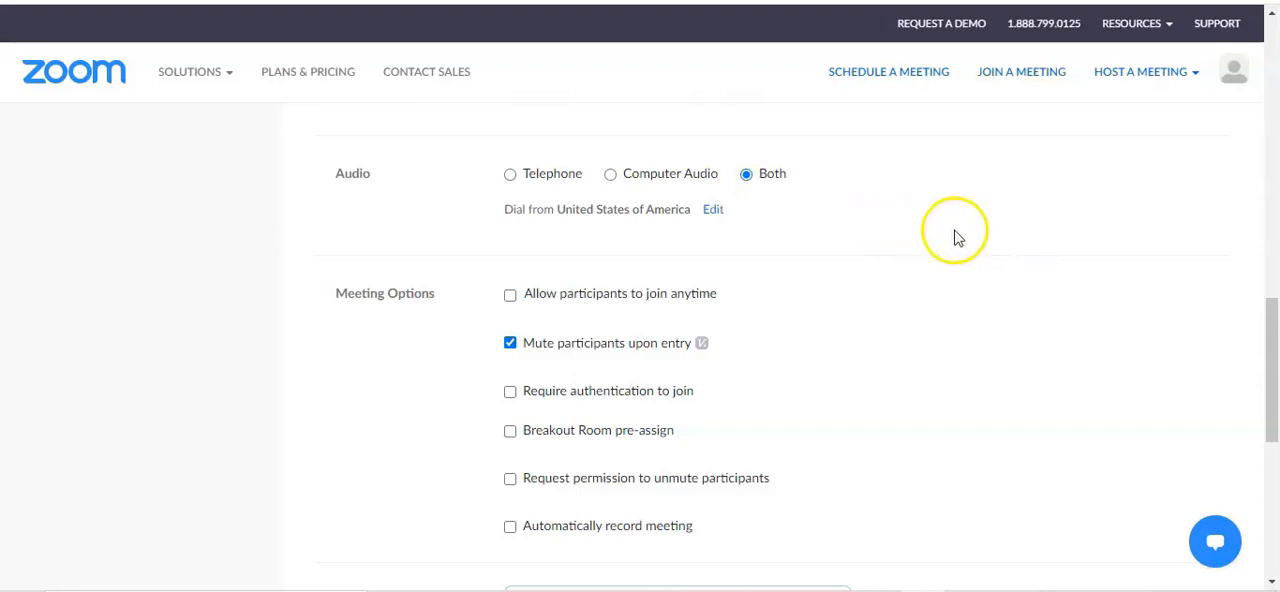
# Enable Breakout Room pre-assign and look at the CSV import dialog for rooms and participants without importing a file
pyautogui.scroll(-1, 523, 191)
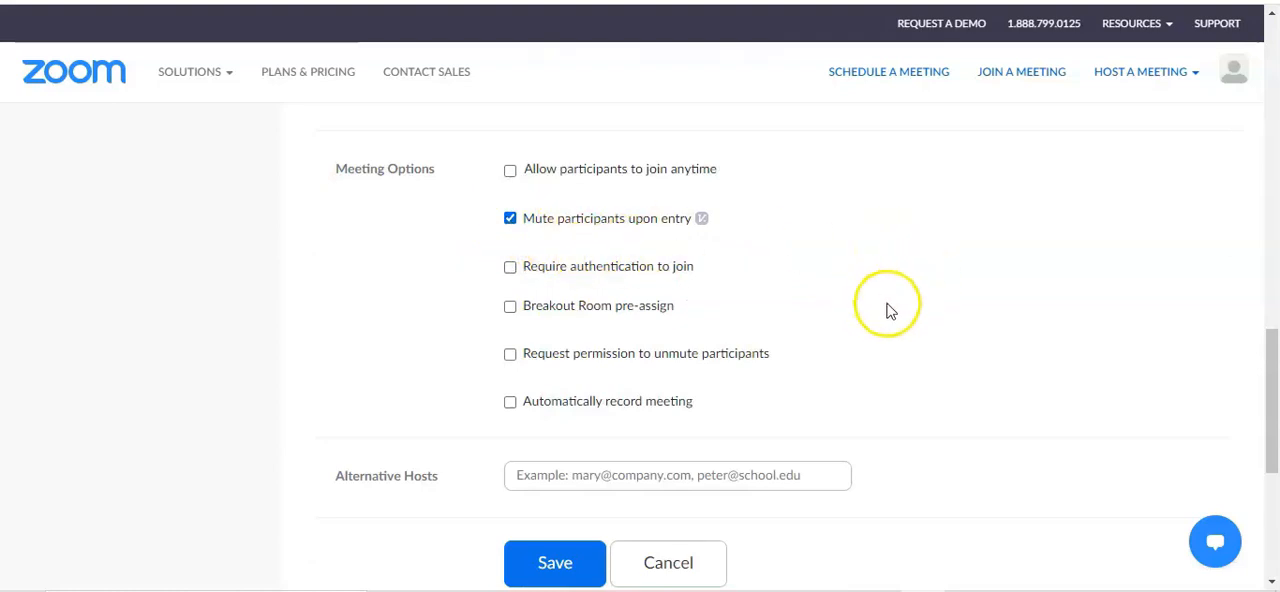
pyautogui.click(510, 308)
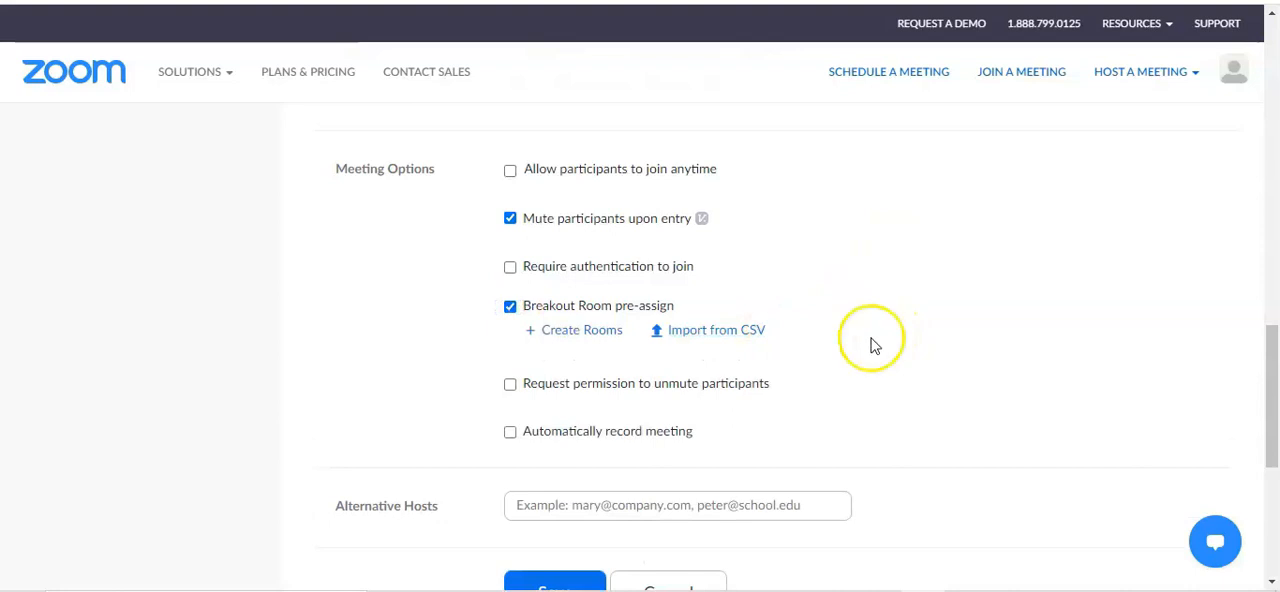
pyautogui.click(692, 334)
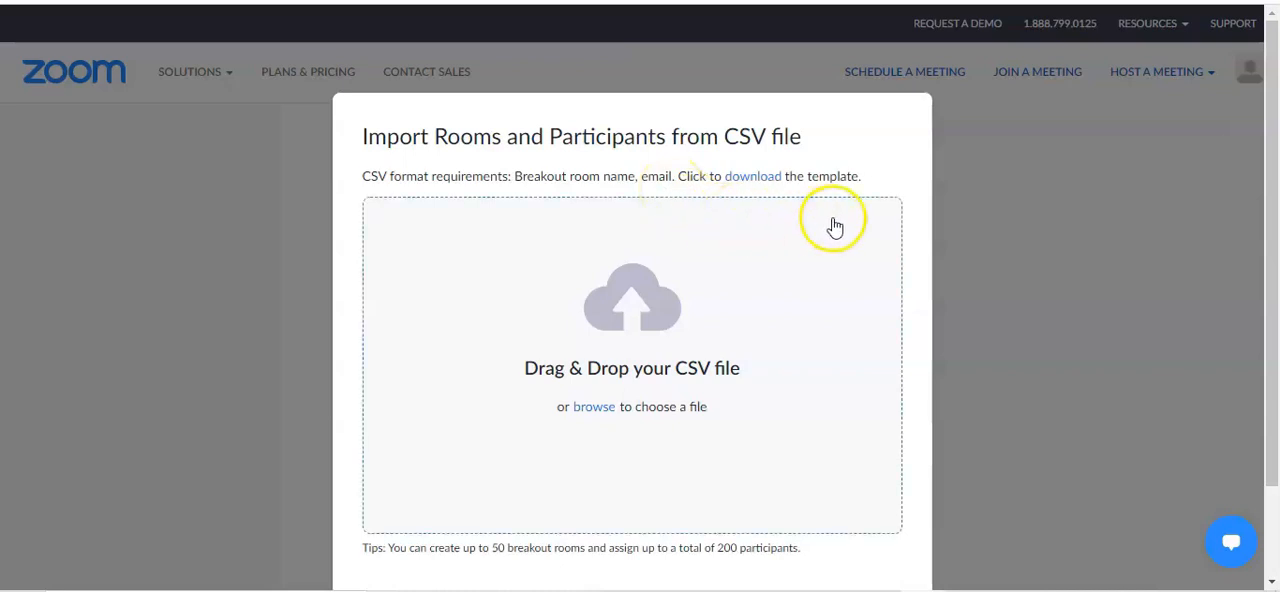
pyautogui.click(1086, 209)
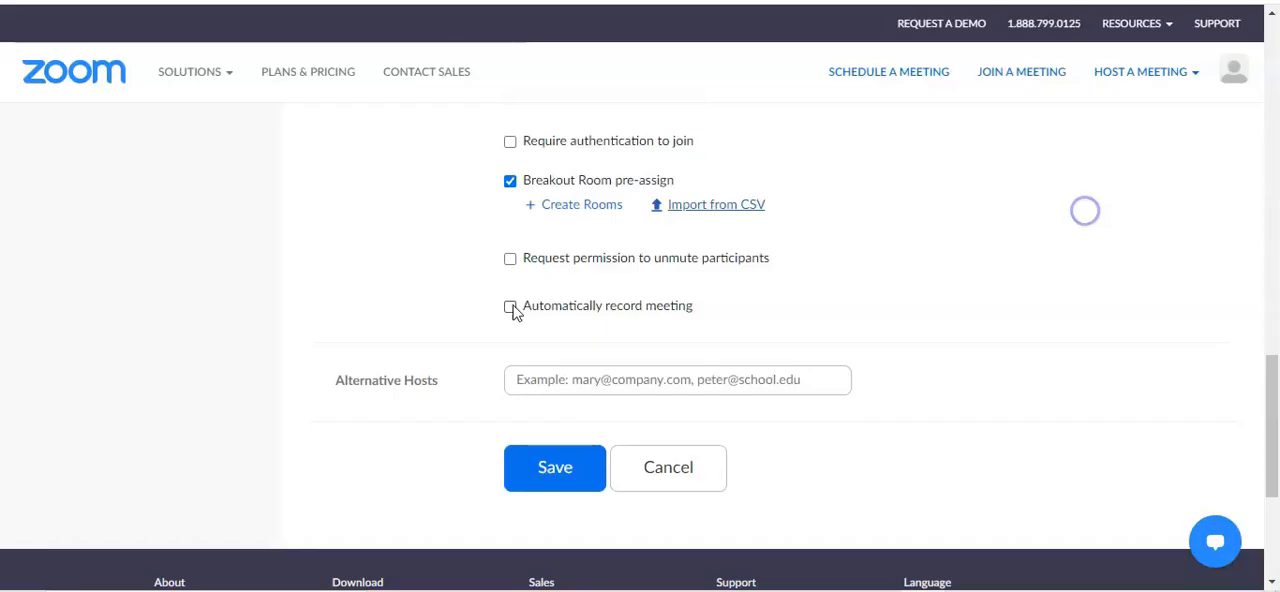
# Set the meeting to record automatically in the cloud and save the scheduled meeting
pyautogui.click(510, 308)
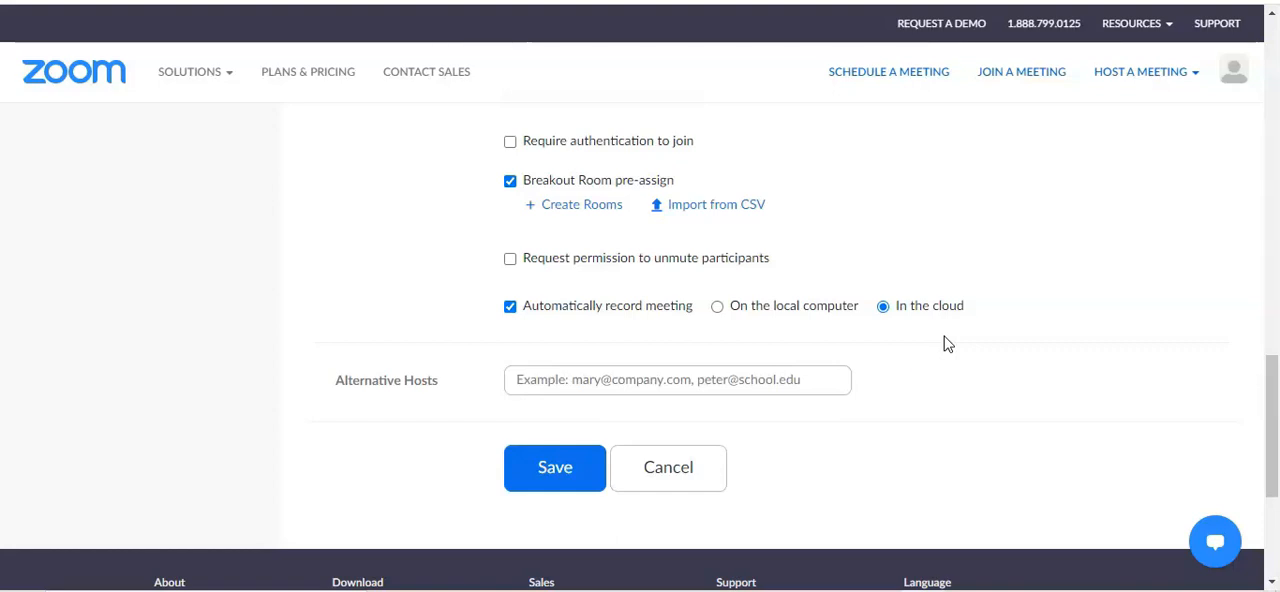
pyautogui.click(553, 468)
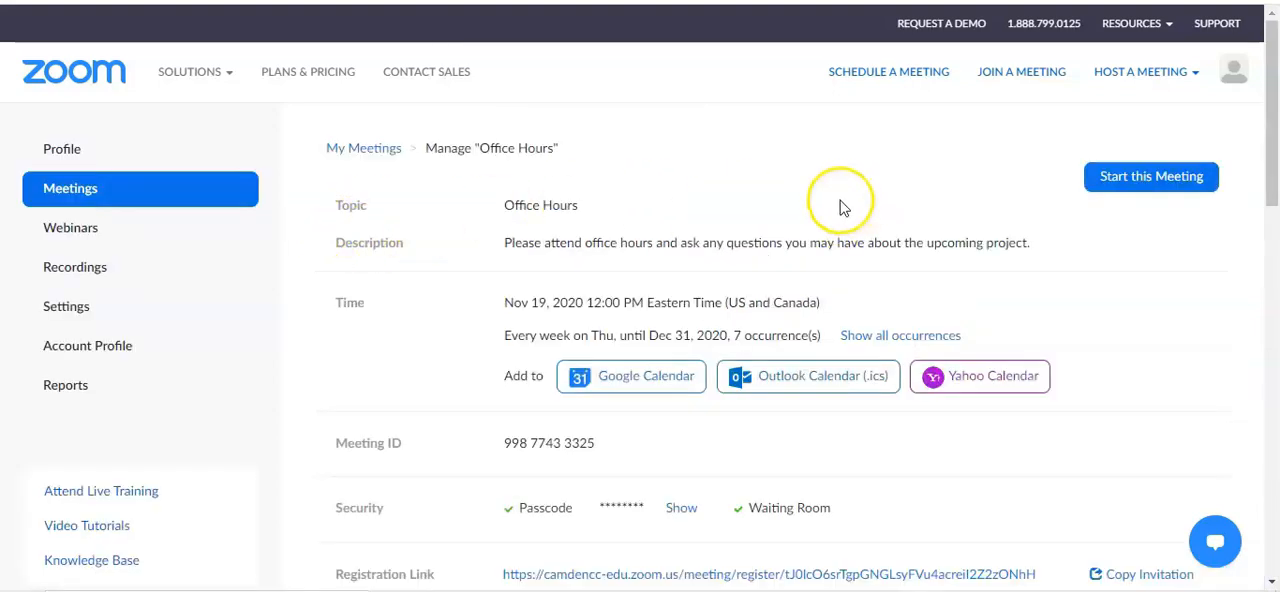
# Review the saved meeting's details and look over the list of upcoming meetings
pyautogui.scroll(-1, 840, 203)
pyautogui.scroll(1, 840, 203)
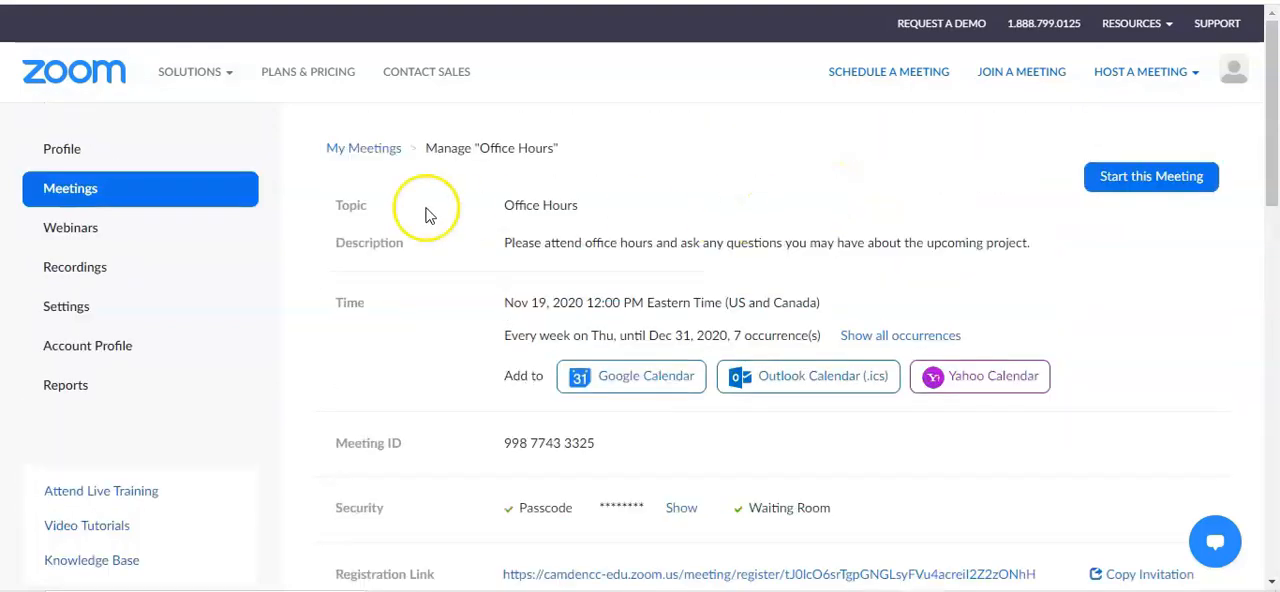
pyautogui.click(108, 201)
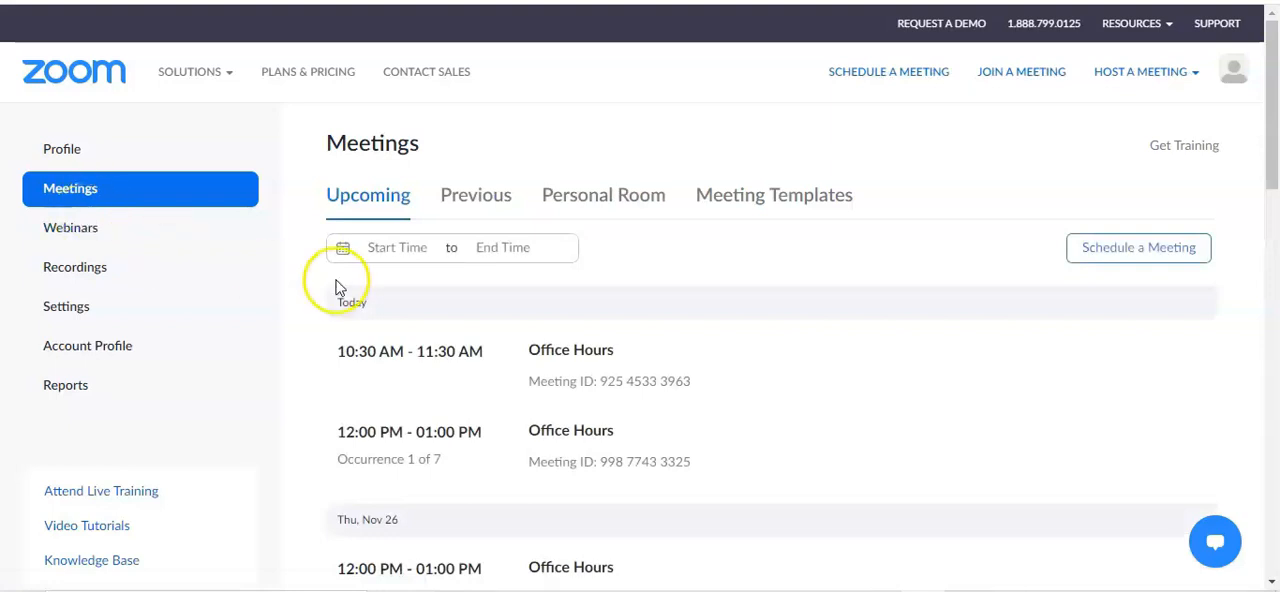
pyautogui.scroll(-1, 808, 338)
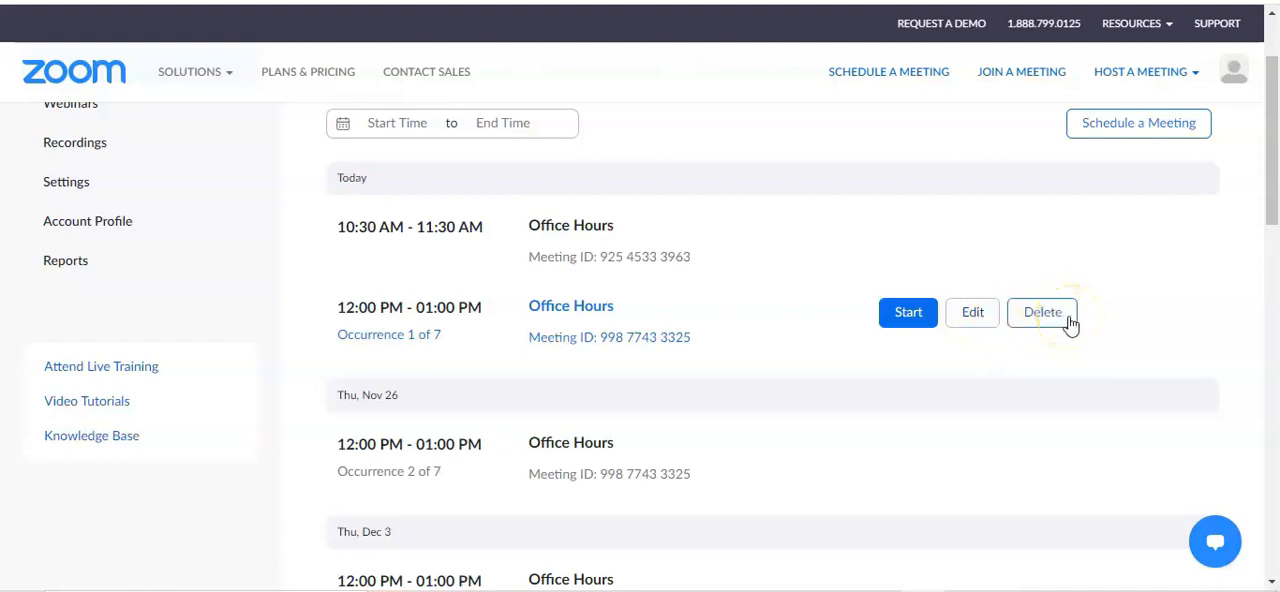
pyautogui.scroll(2, 1070, 323)
# Open the account's meeting settings and review the Security options for waiting room, passcodes and user authentication
pyautogui.click(66, 312)
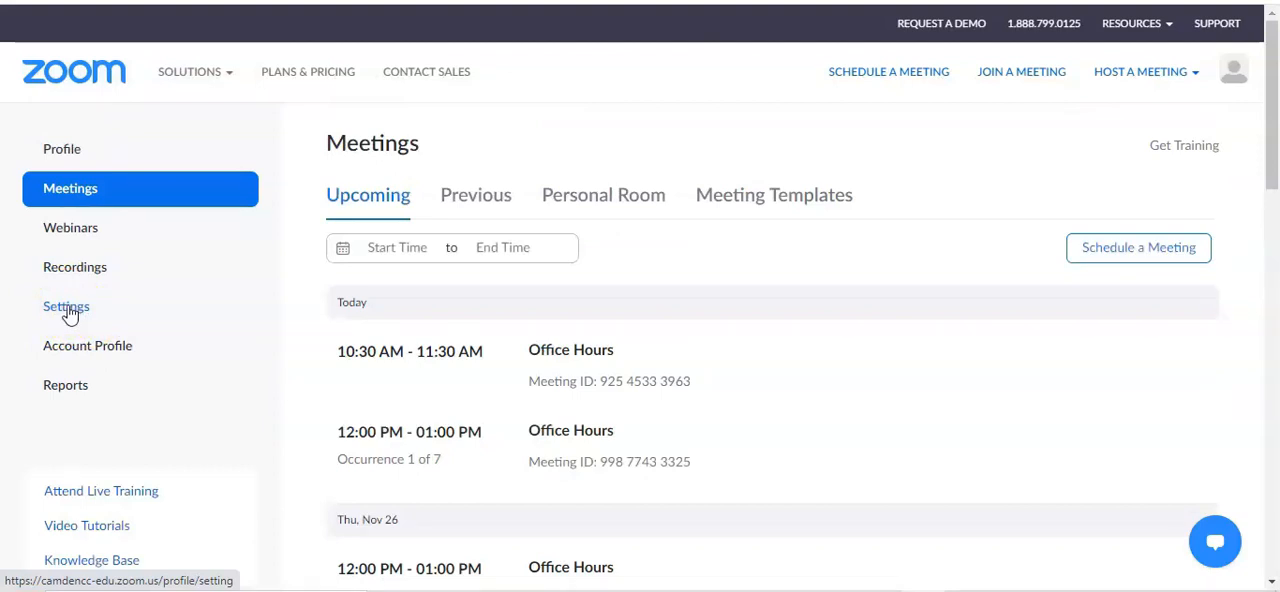
pyautogui.click(68, 314)
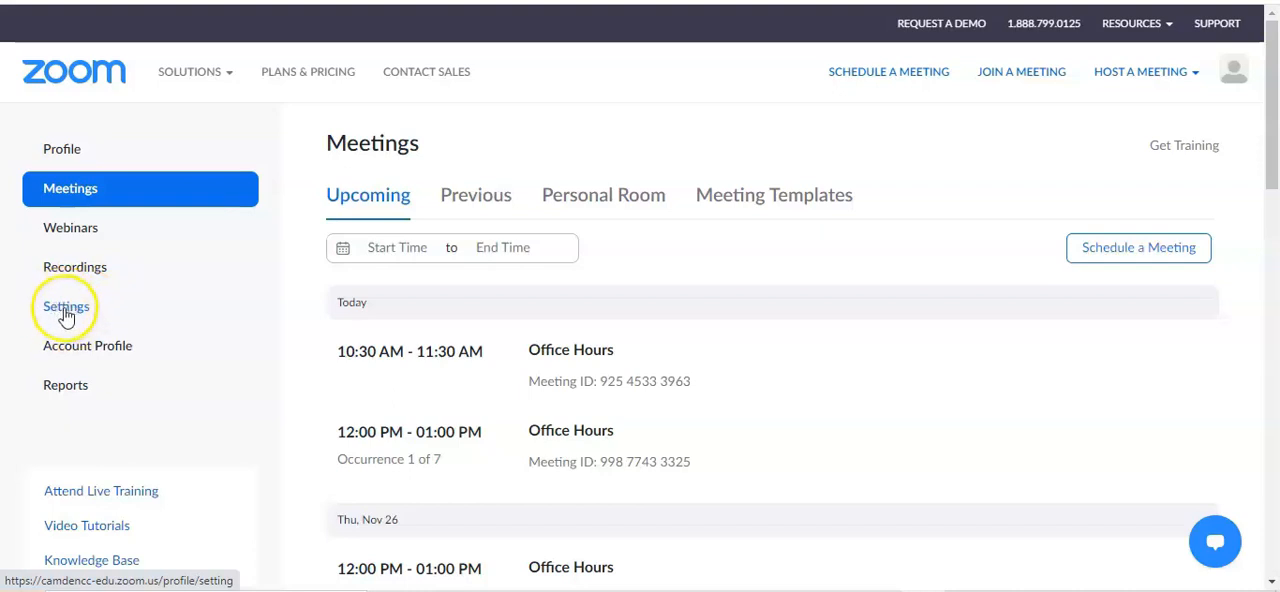
pyautogui.click(70, 310)
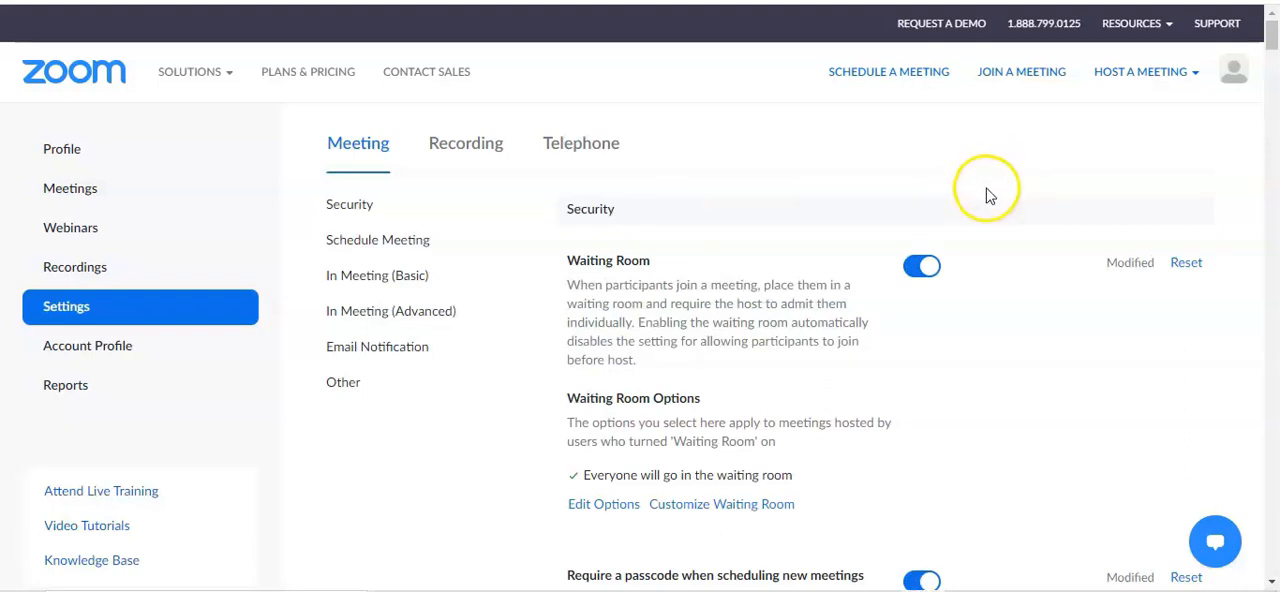
pyautogui.scroll(-2, 1000, 206)
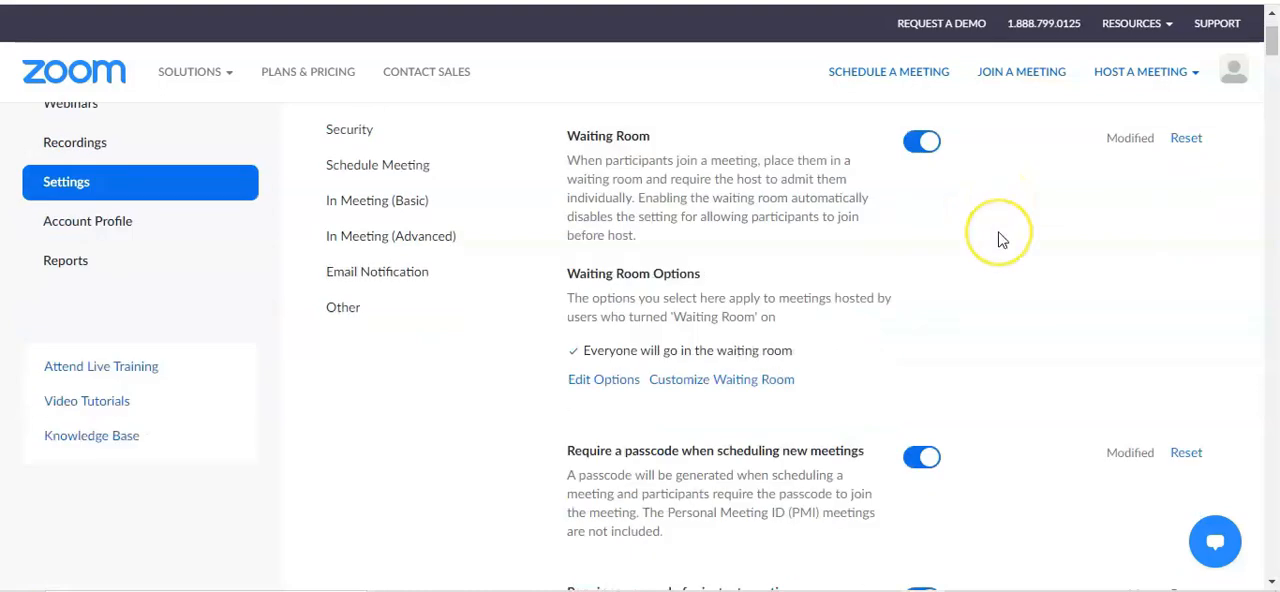
pyautogui.scroll(-2, 1003, 255)
pyautogui.scroll(2, 1005, 280)
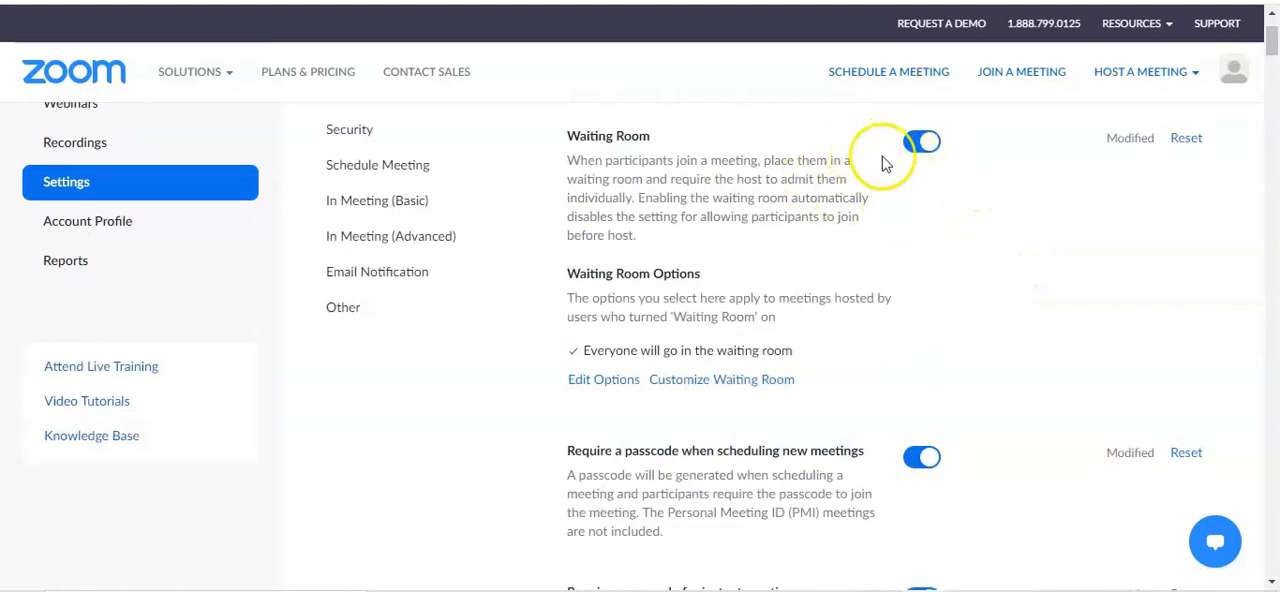
pyautogui.scroll(-6, 976, 248)
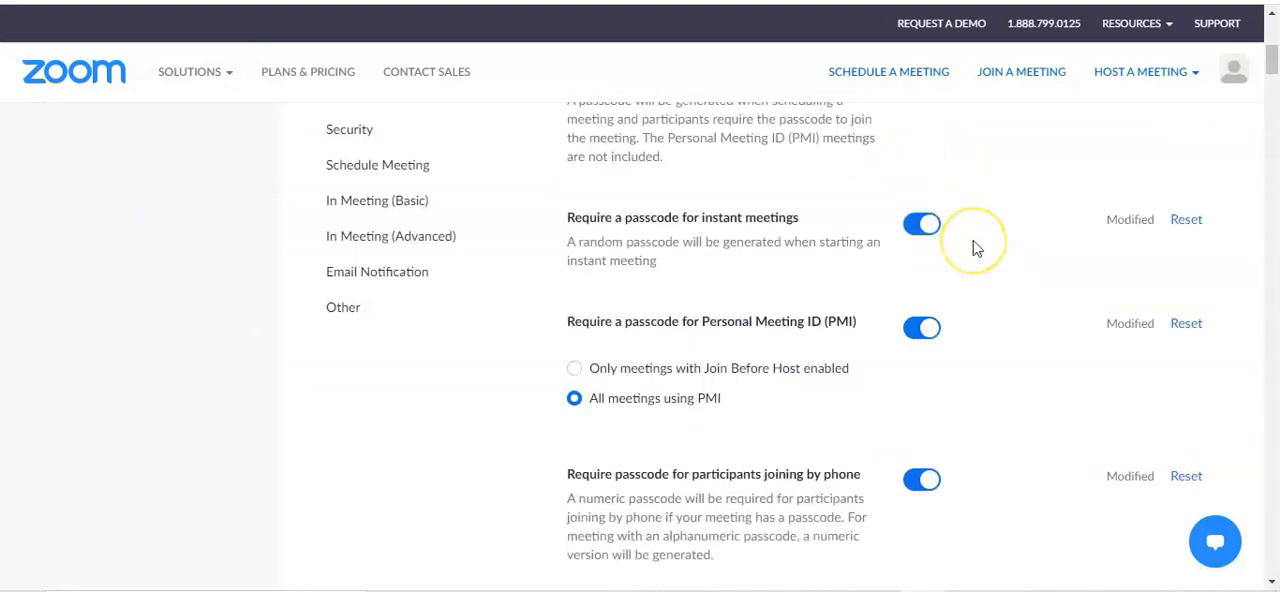
pyautogui.scroll(-2, 977, 249)
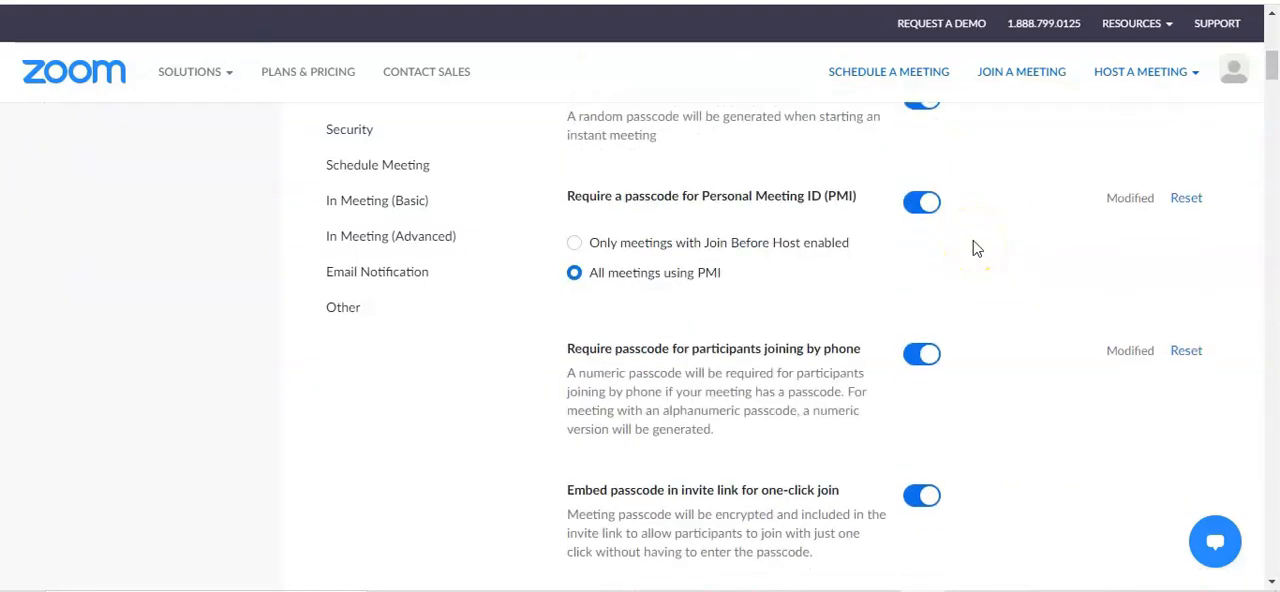
pyautogui.scroll(-6, 977, 249)
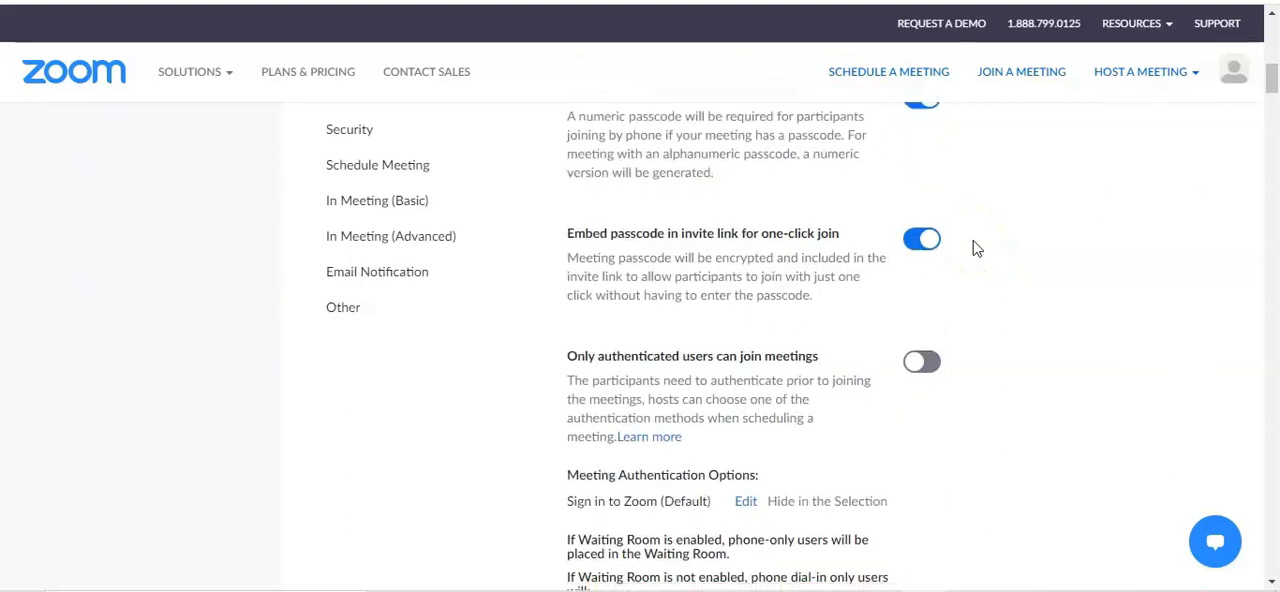
pyautogui.scroll(-2, 977, 249)
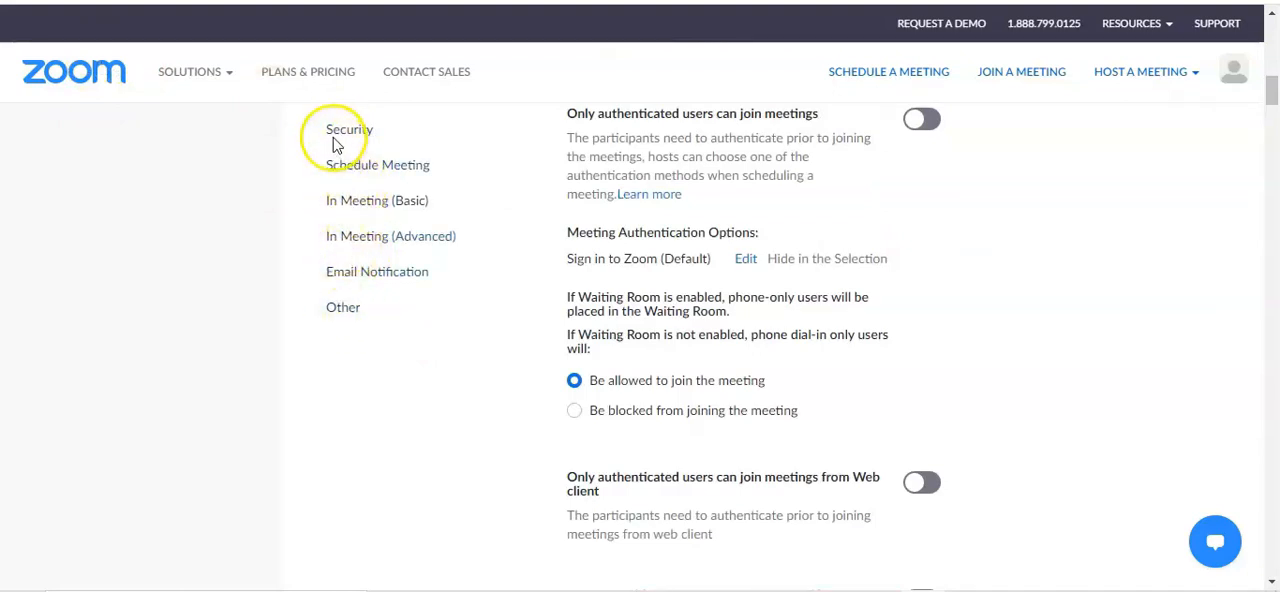
# Look over the Schedule Meeting section and examine the chat options under In Meeting (Basic)
pyautogui.click(376, 170)
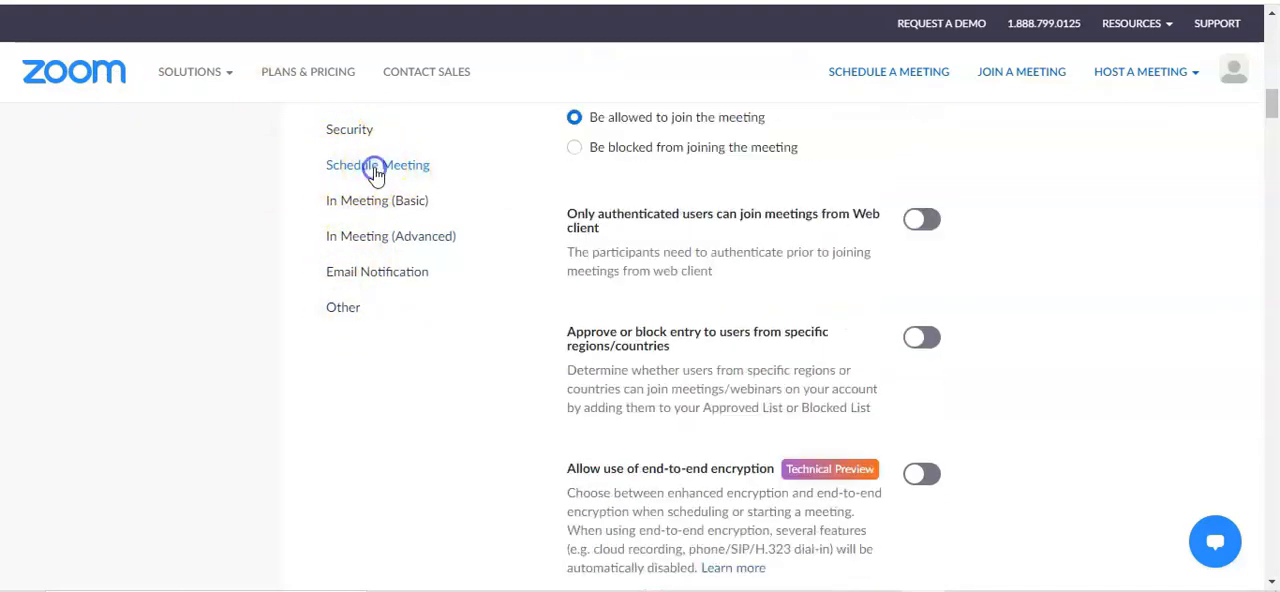
pyautogui.click(357, 131)
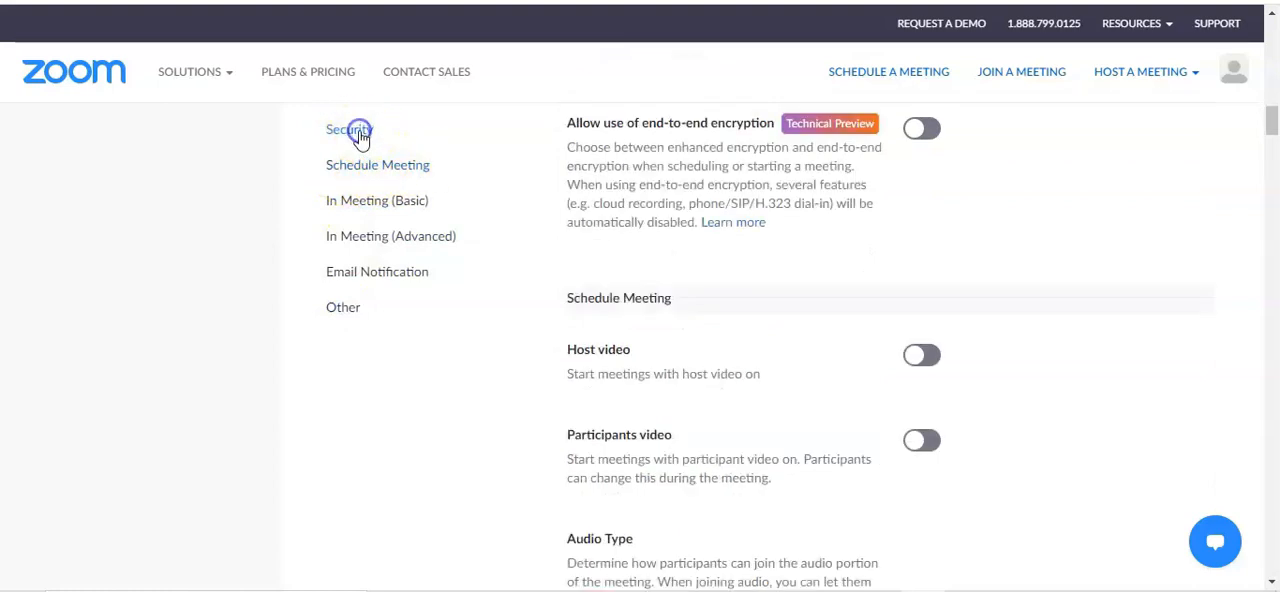
pyautogui.click(376, 208)
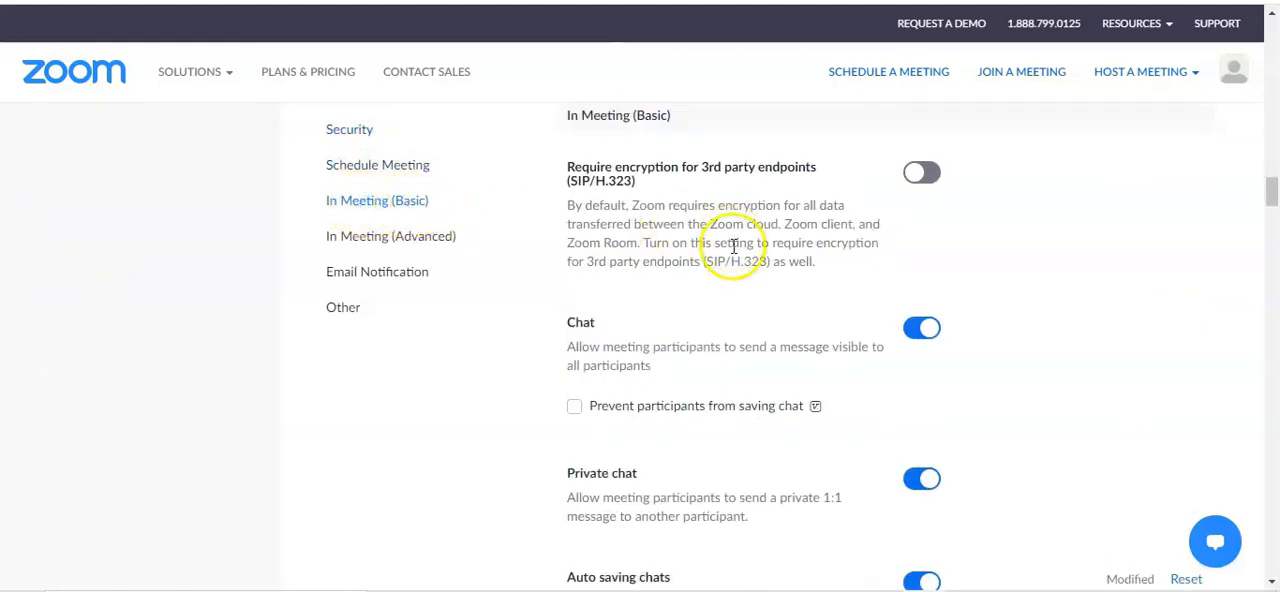
pyautogui.scroll(-1, 695, 288)
pyautogui.scroll(-10, 690, 288)
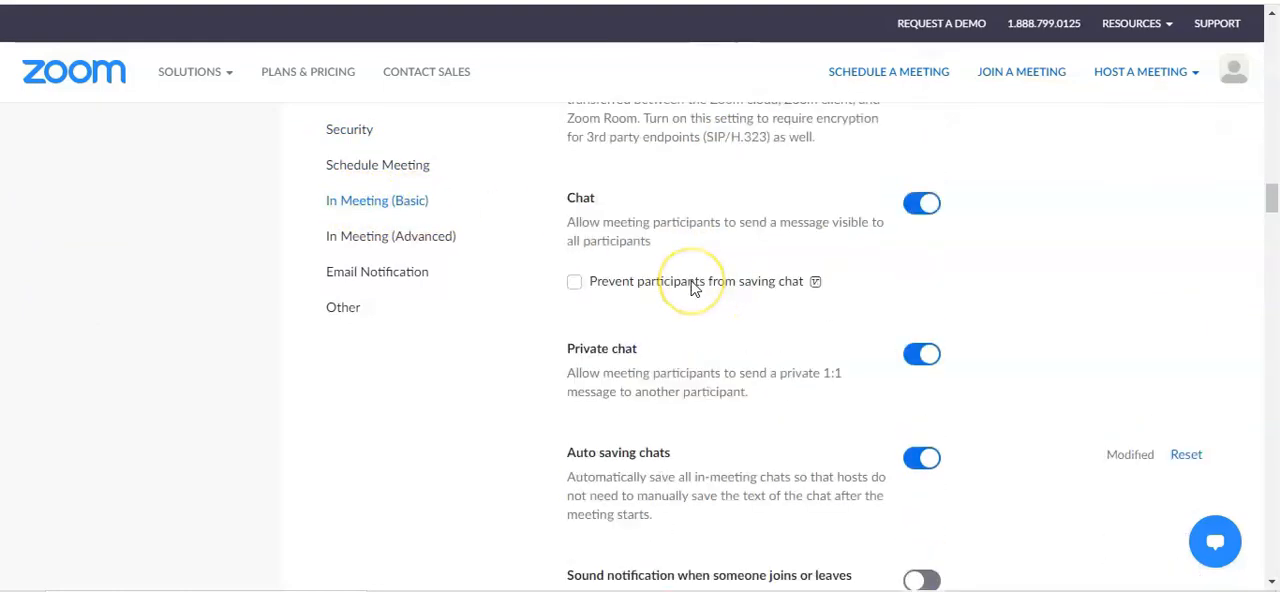
# Review the In Meeting (Advanced) settings, including the breakout room and virtual background options
pyautogui.click(380, 240)
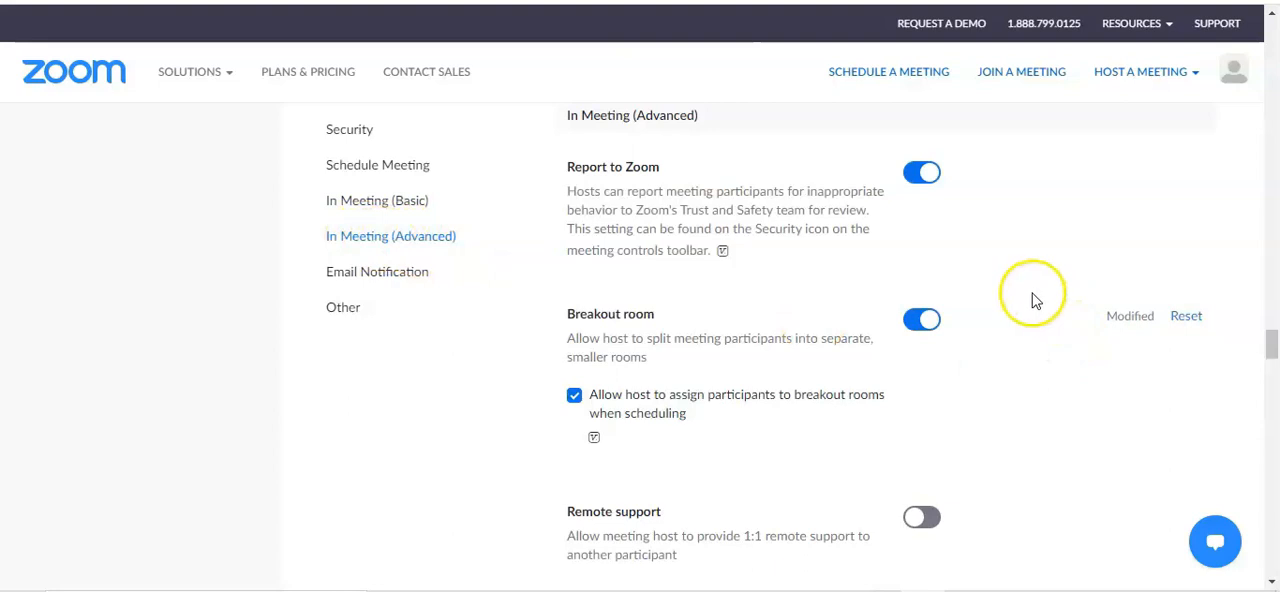
pyautogui.scroll(-7, 1030, 300)
pyautogui.scroll(-3, 1035, 318)
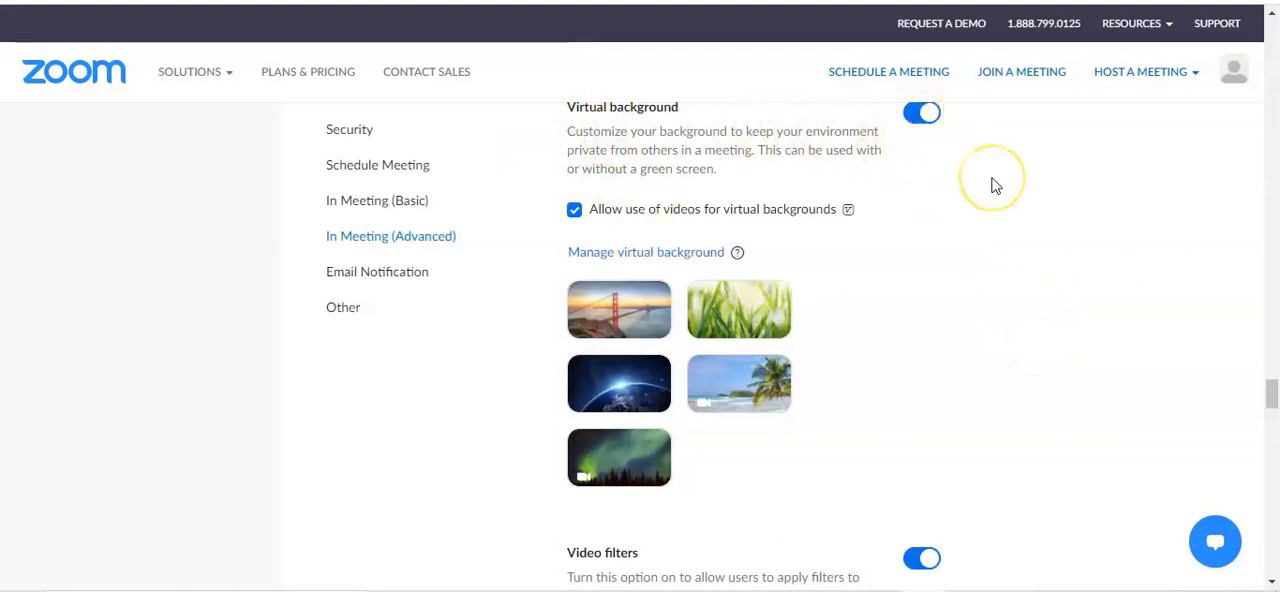
pyautogui.scroll(1, 995, 186)
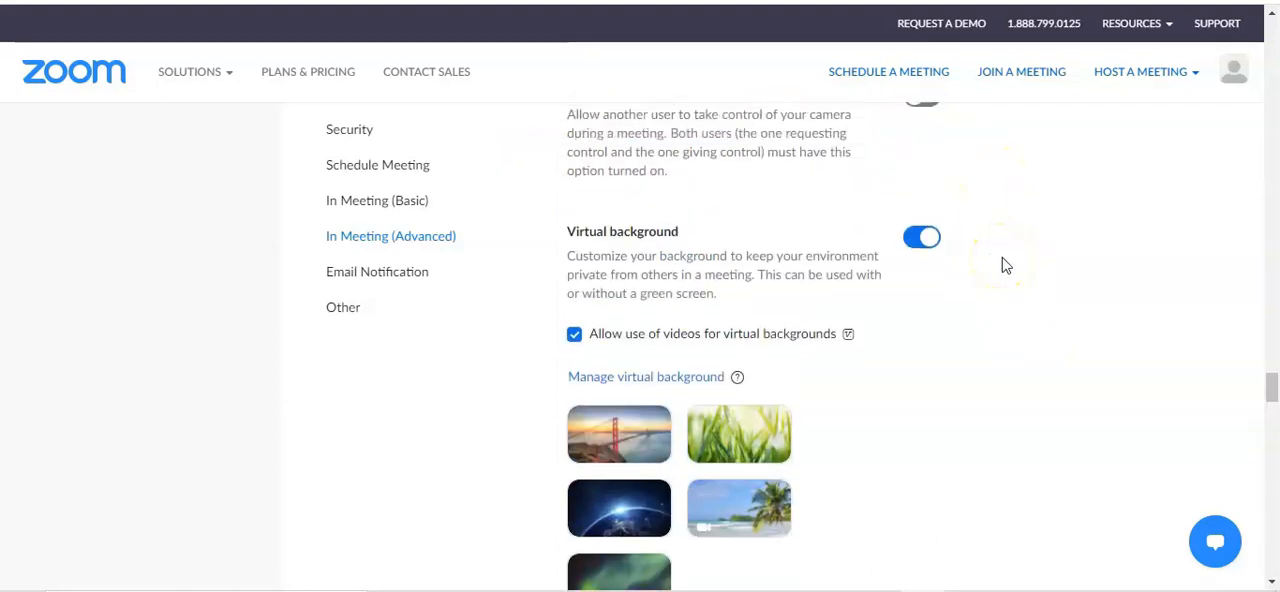